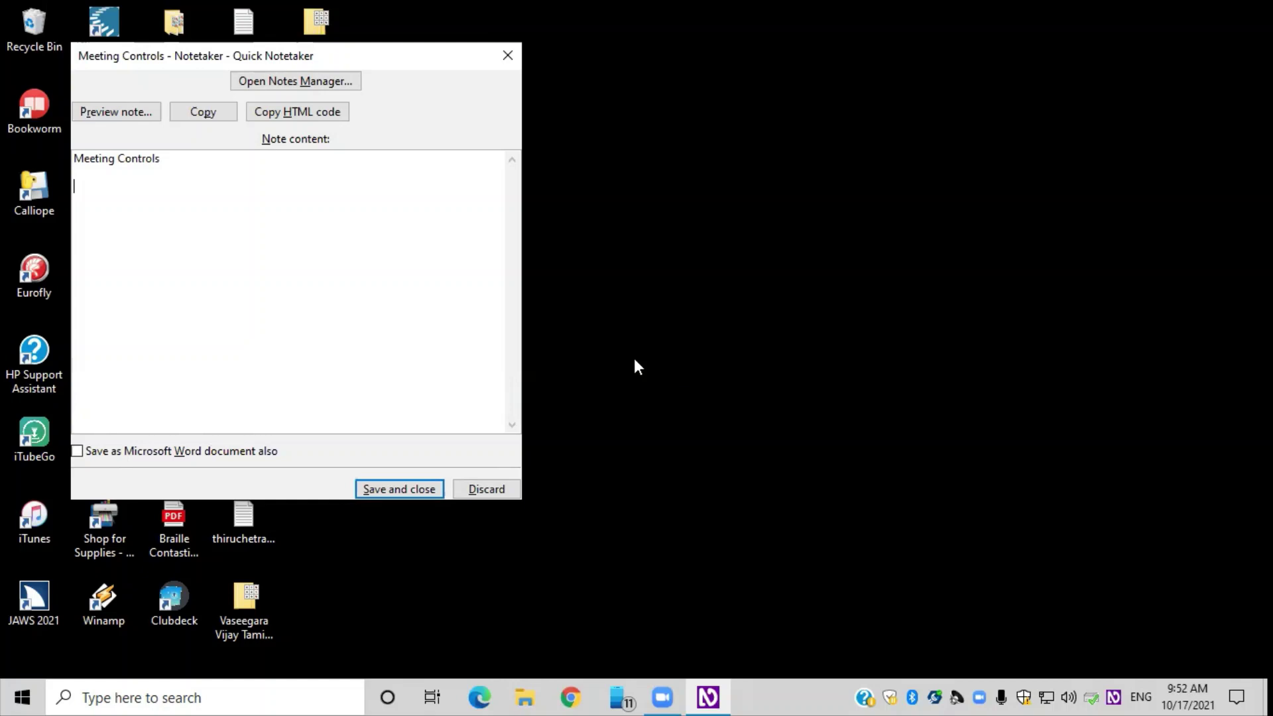
Try closing the empty Meeting Controls note, but choose to keep it at the discard warning
key("Escape")
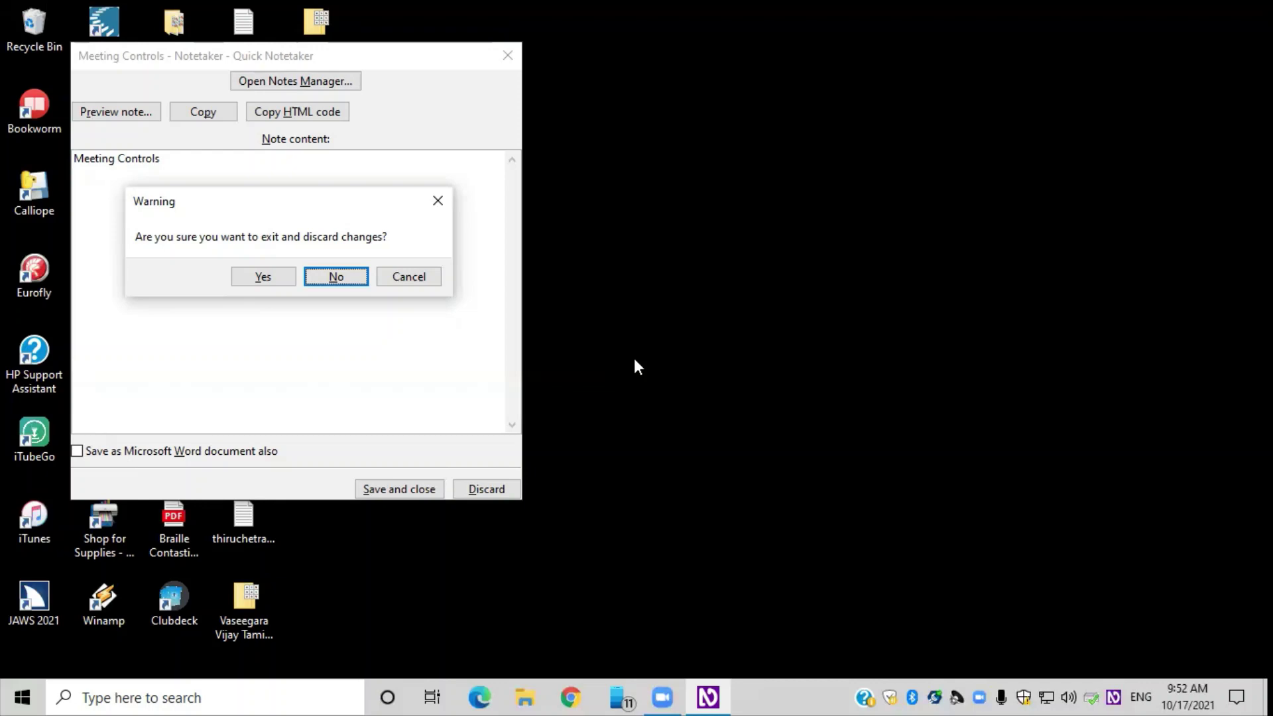
key("Tab")
key("Tab")
key("Tab")
key("Return")
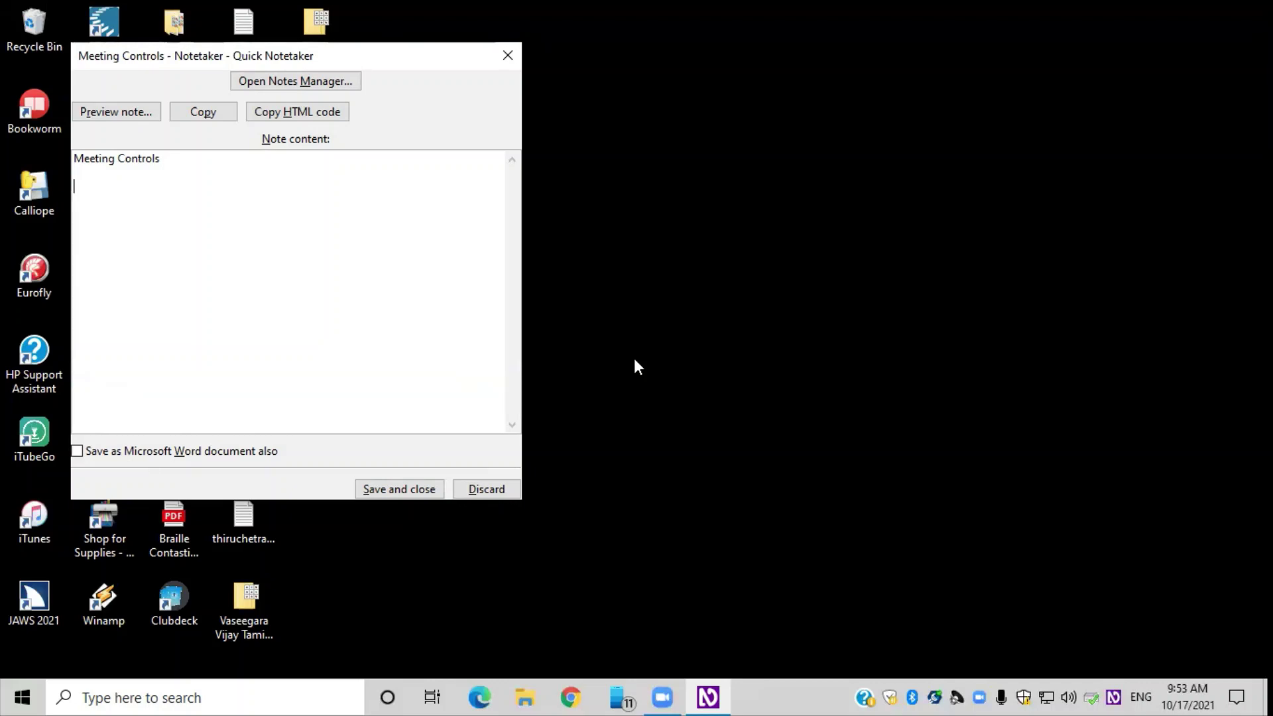
Close the Meeting Controls note again and confirm discarding its changes
key("Escape")
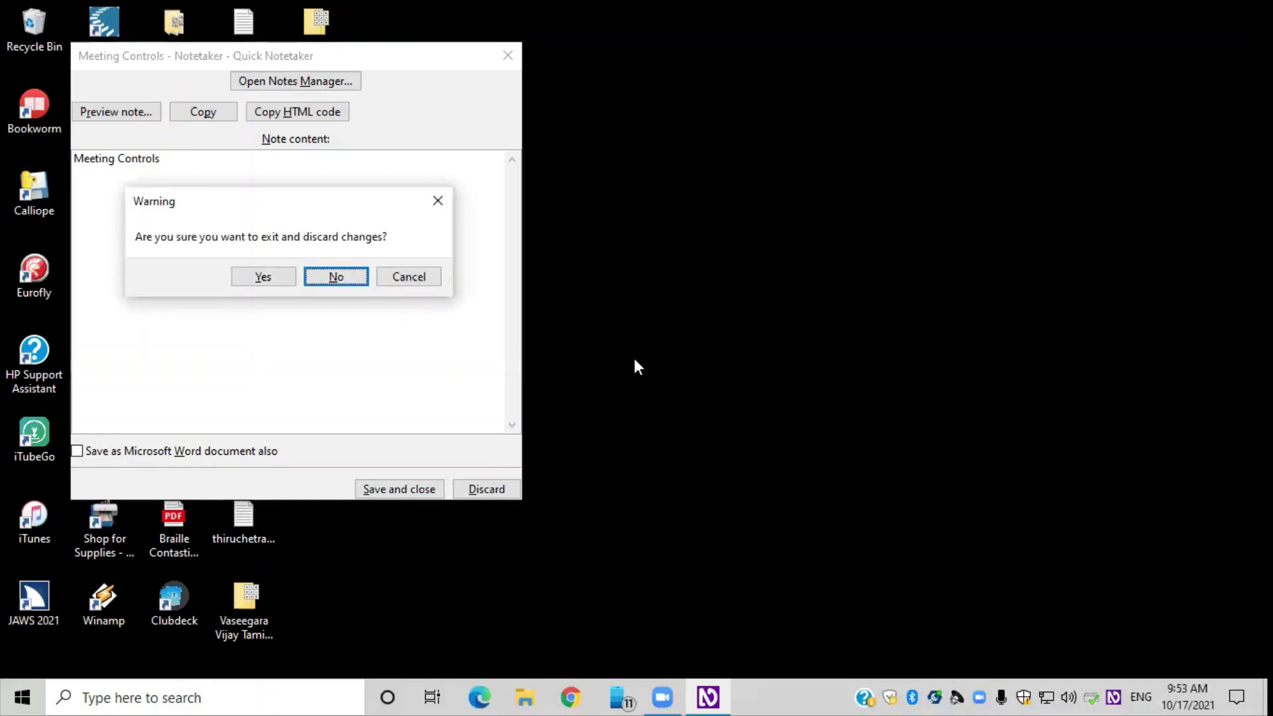
key("Tab")
key("shift+Tab")
key("shift+Tab")
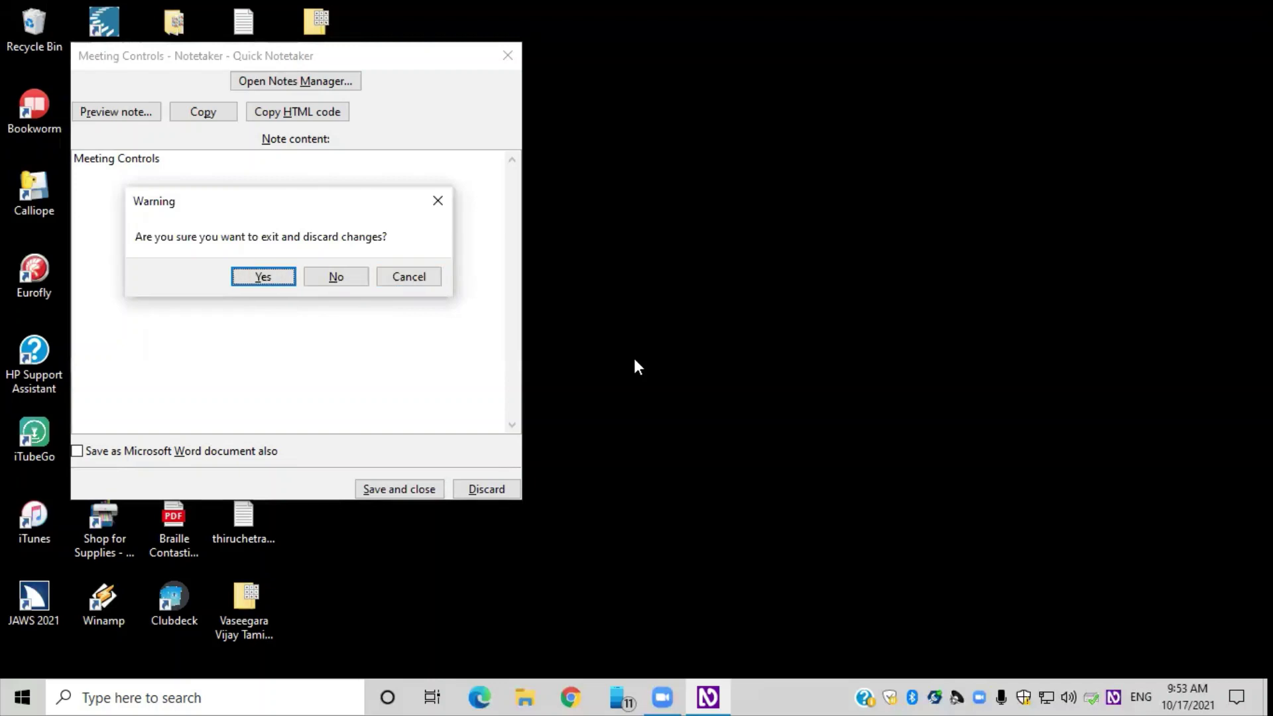
key("Return")
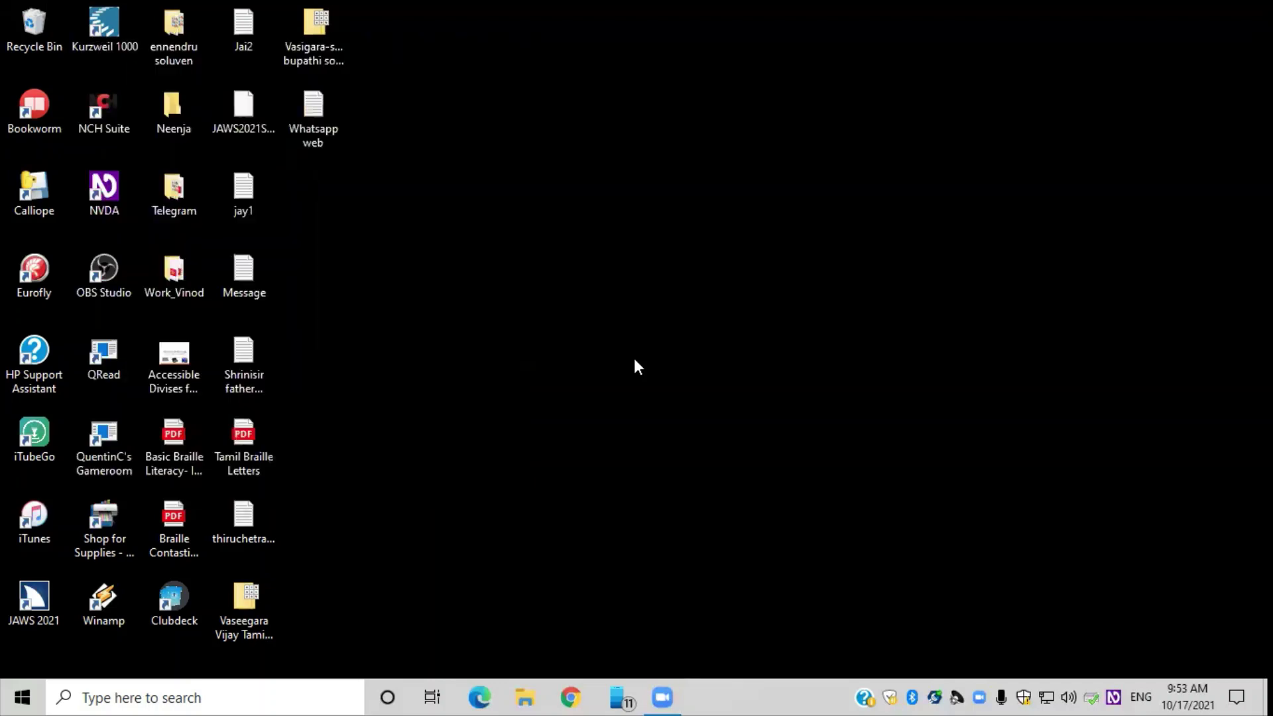
Launch Google Chrome by searching 'goo' from the Windows Start menu
key("super")
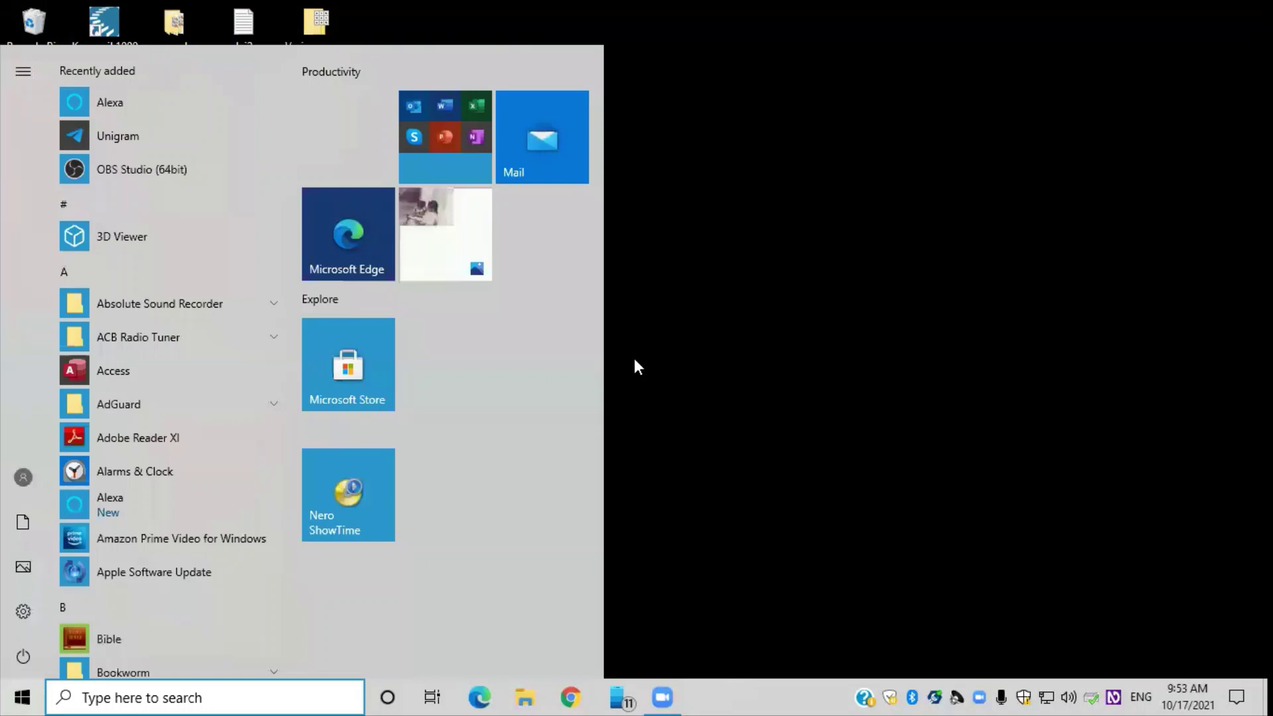
key("Escape")
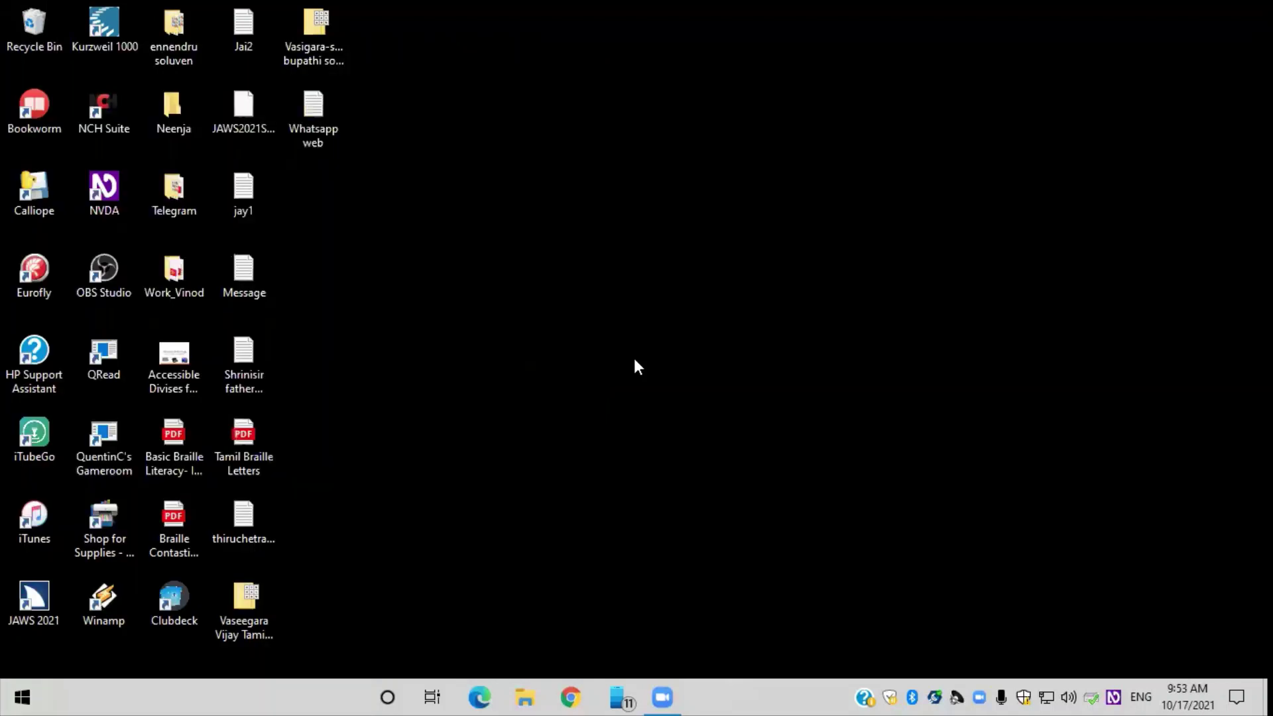
key("super")
type("goo")
key("Return")
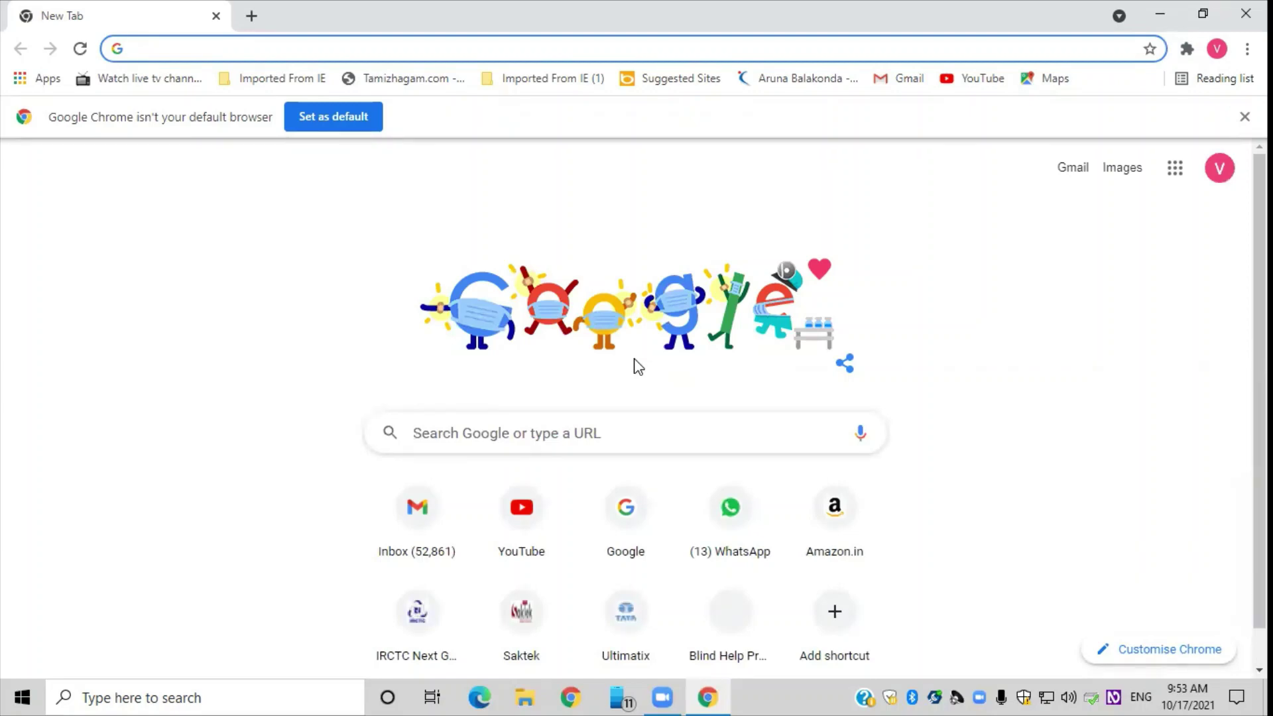
Open a new Quick Notetaker note over Chrome's New Tab window with insert+alt+n
key("insert+alt+n")
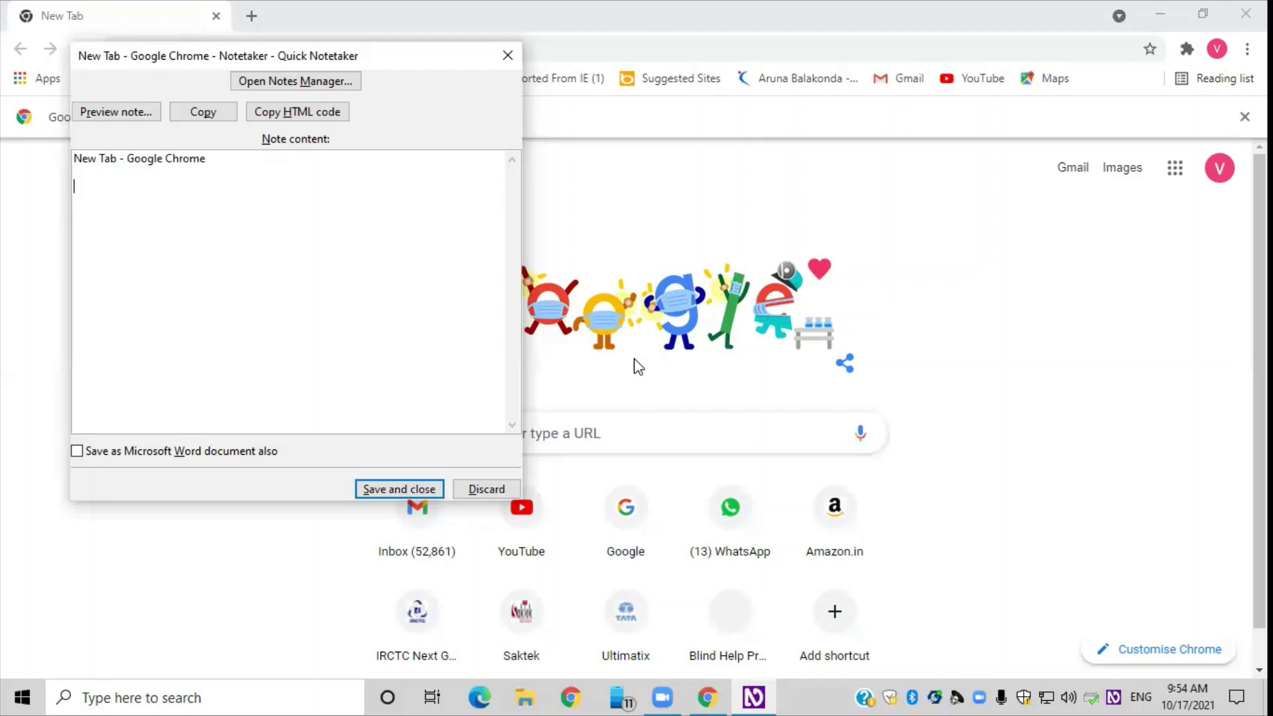
Type the user's name followed by 'good morning all of you' as the note content
type("KARTHIK siva good morning a")
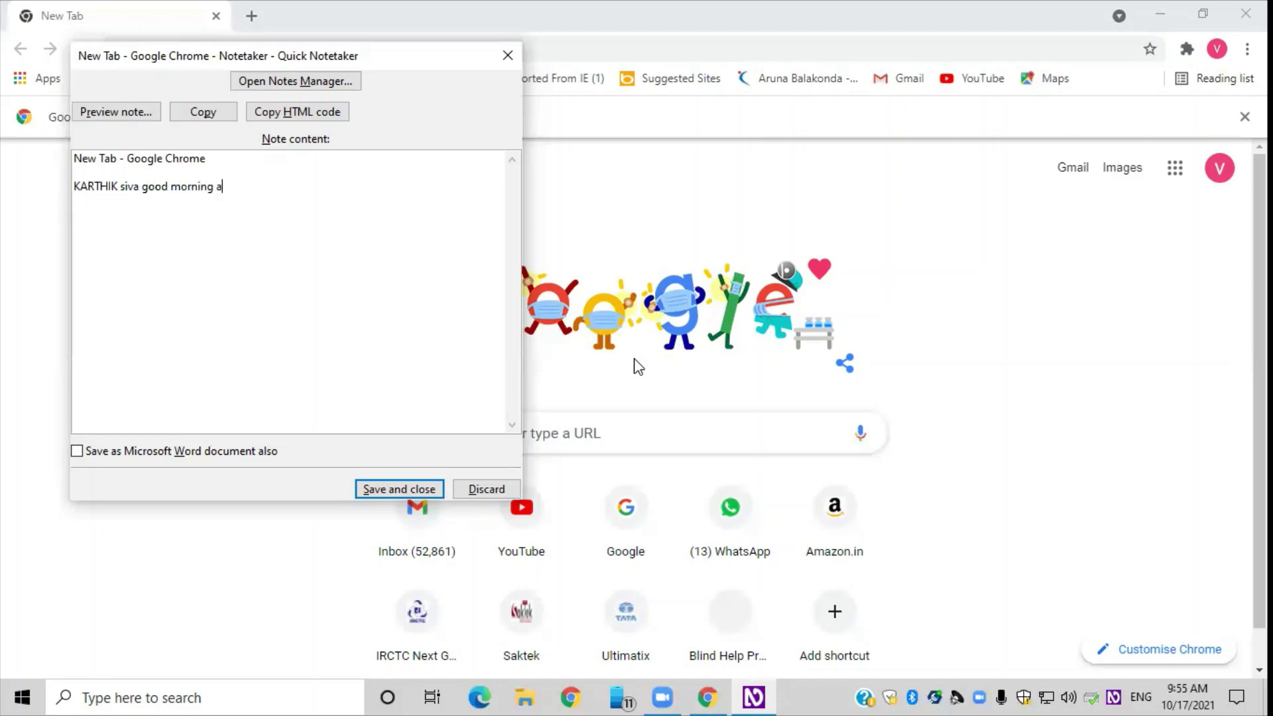
type("ll of you")
key("Tab")
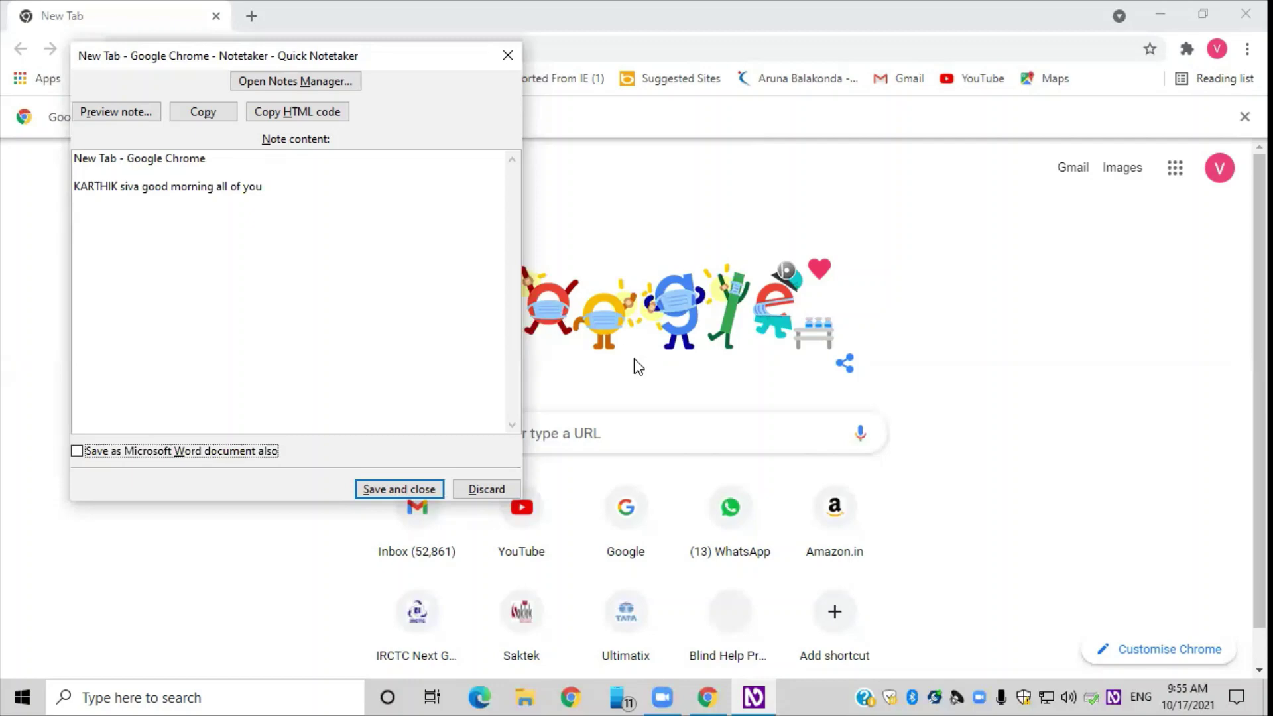
key("Tab")
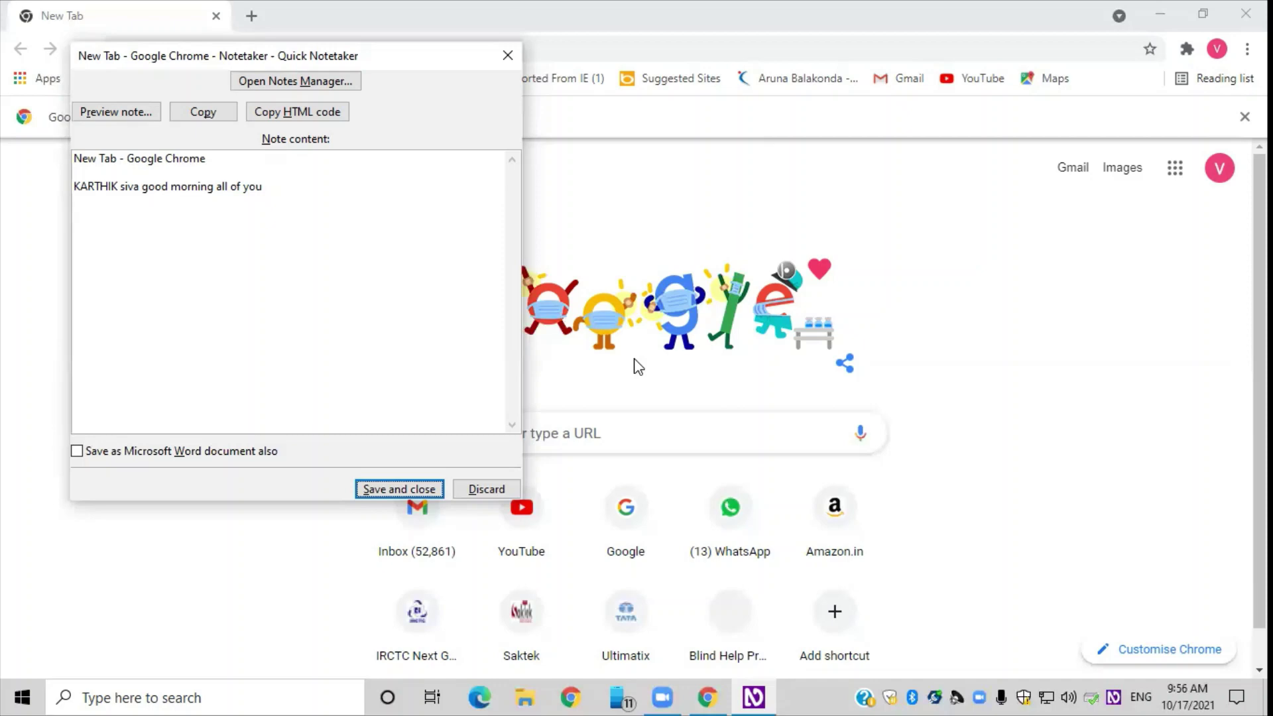
Step through the note's discard, Notes Manager, preview and copy options
key("Tab")
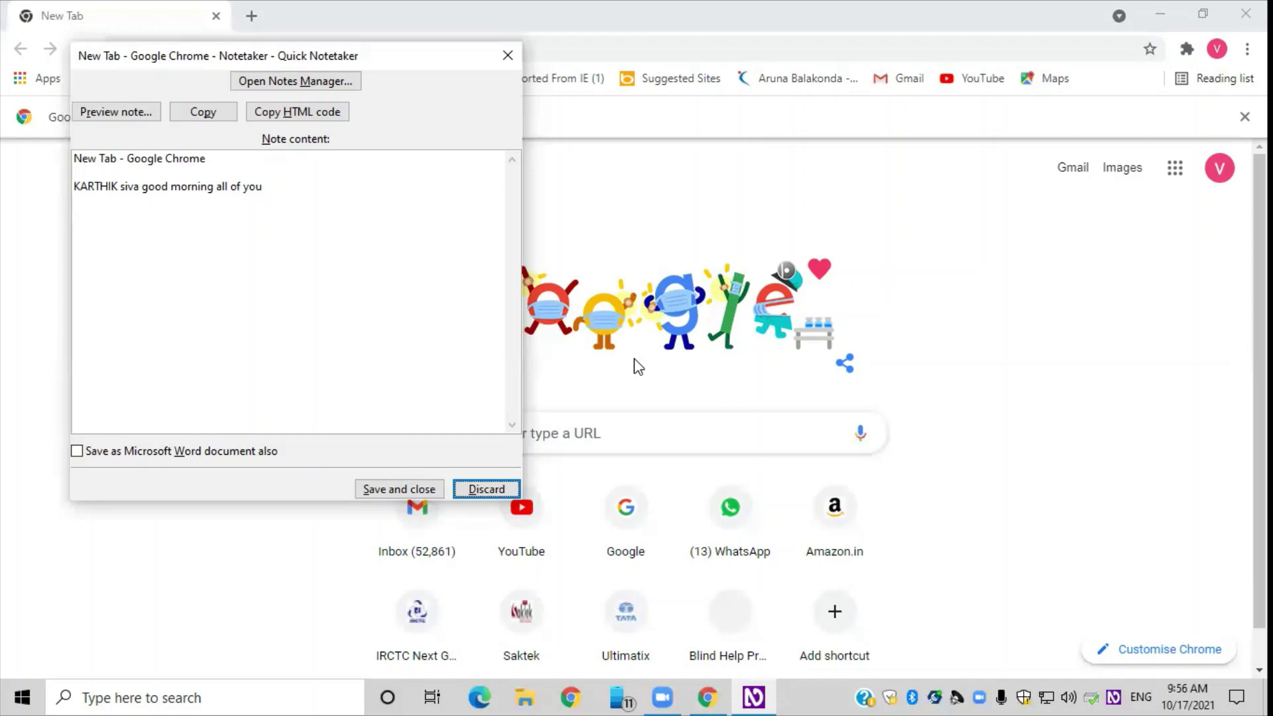
key("Tab")
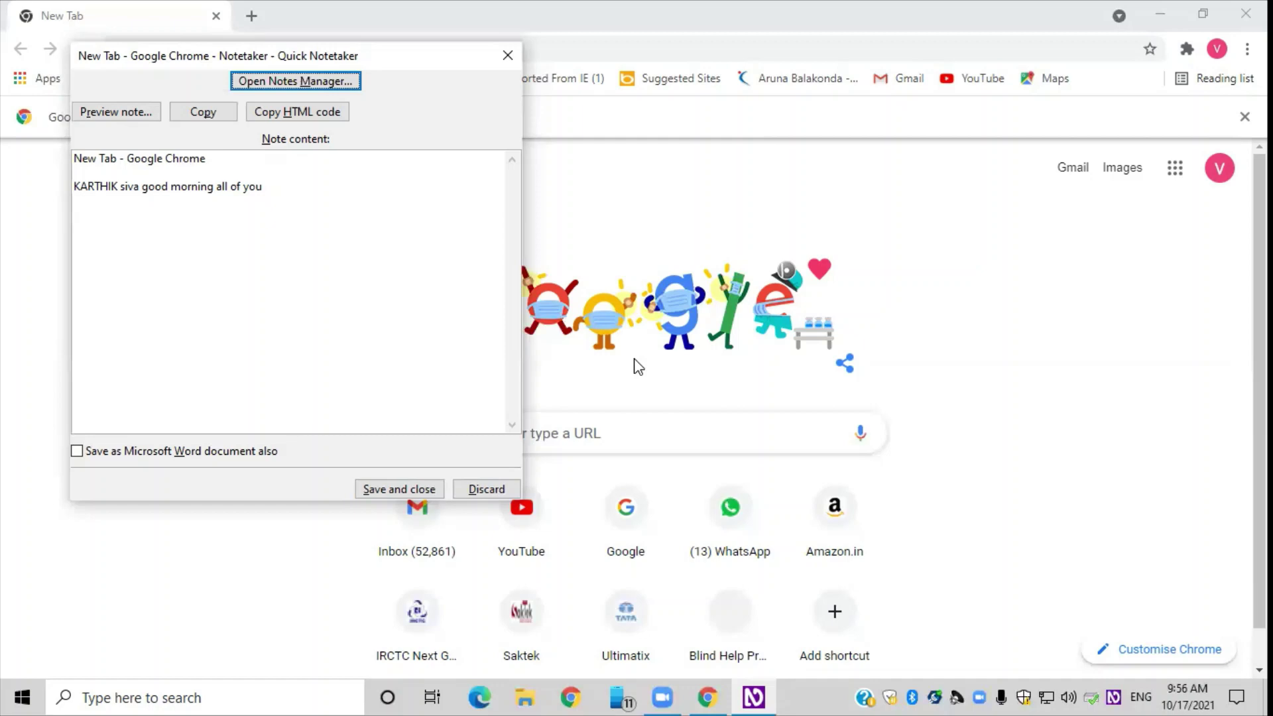
key("Tab")
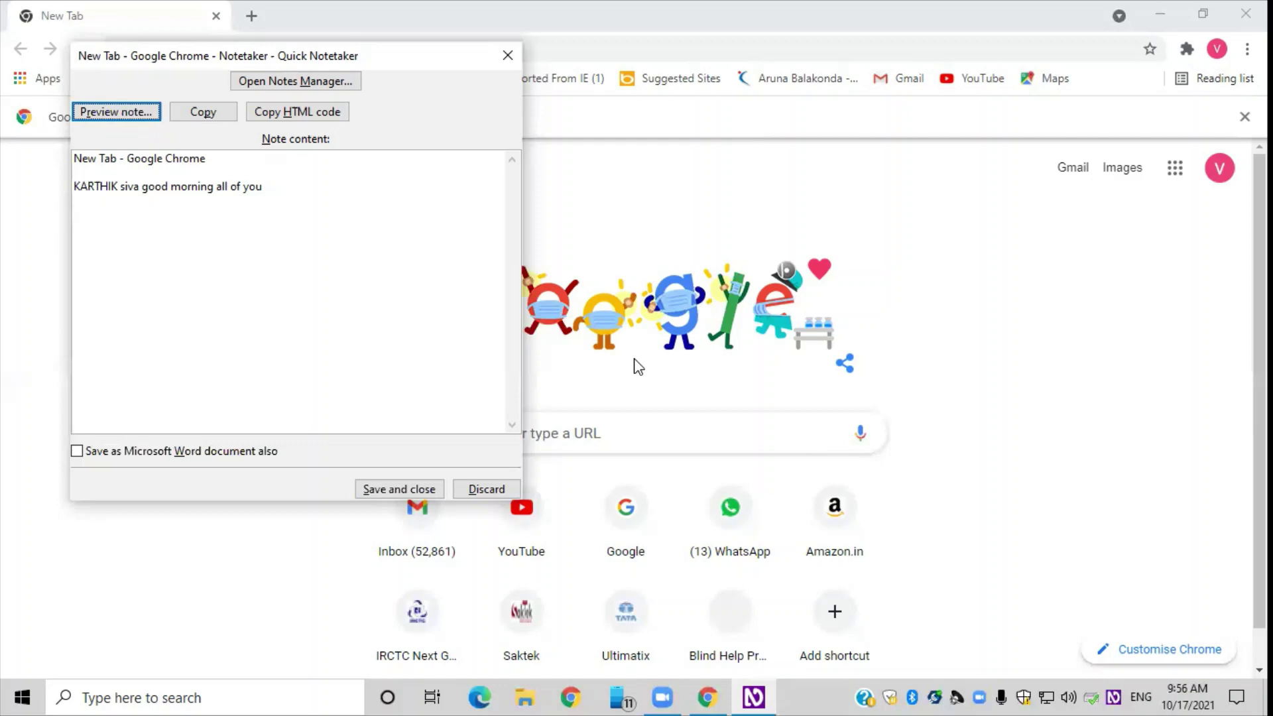
key("Tab")
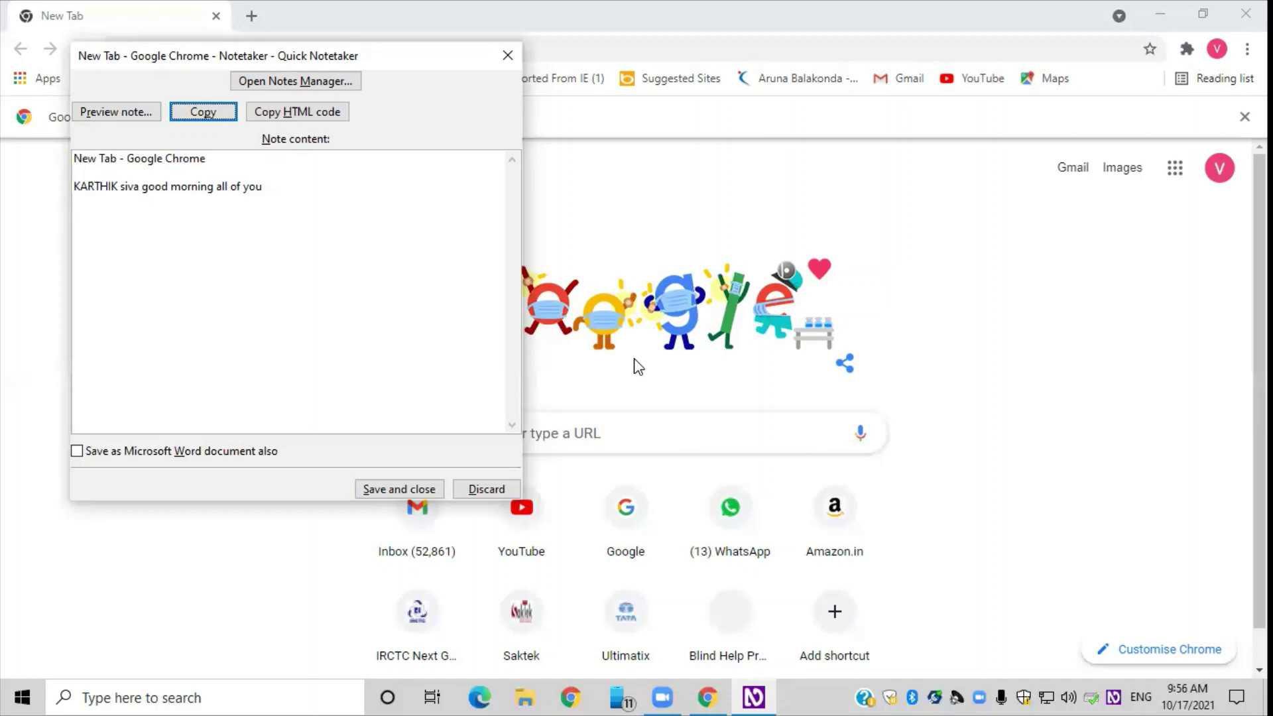
key("Tab")
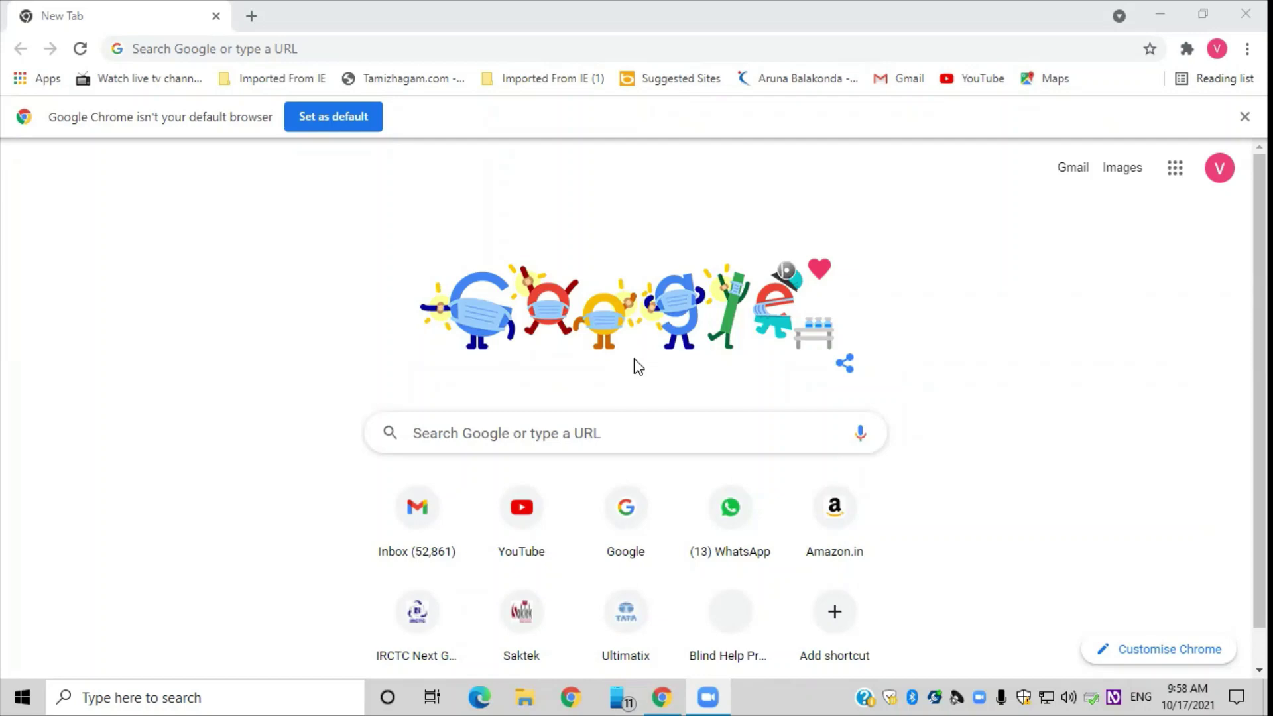
Open a new Meeting Controls note and launch Notes Manager from it
key("alt+Insert+n")
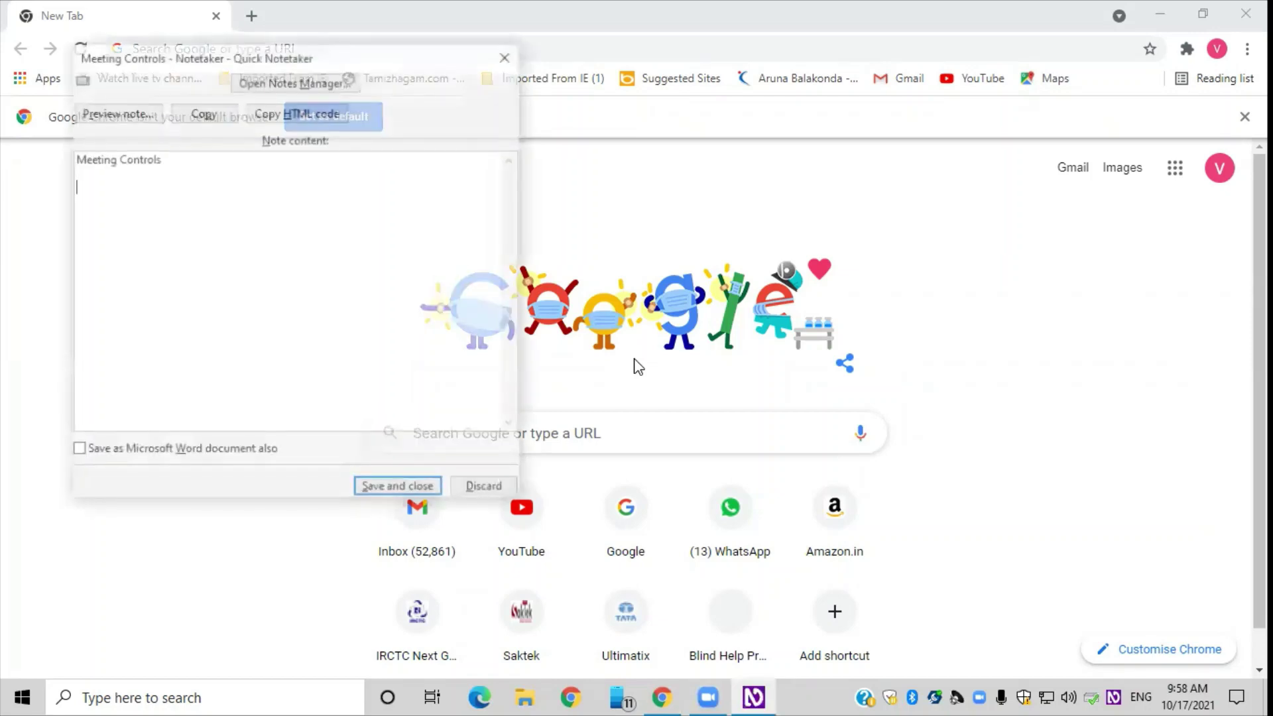
key("Tab")
key("Tab")
key("Tab")
key("Tab")
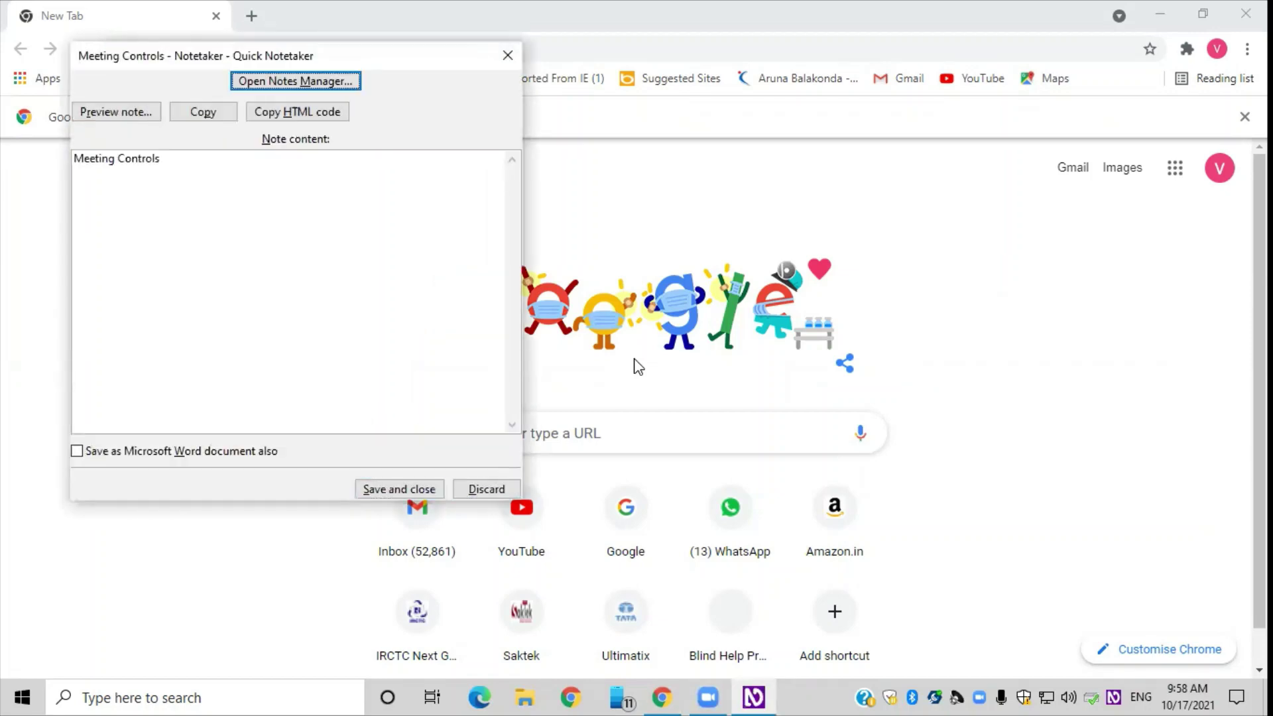
key("Return")
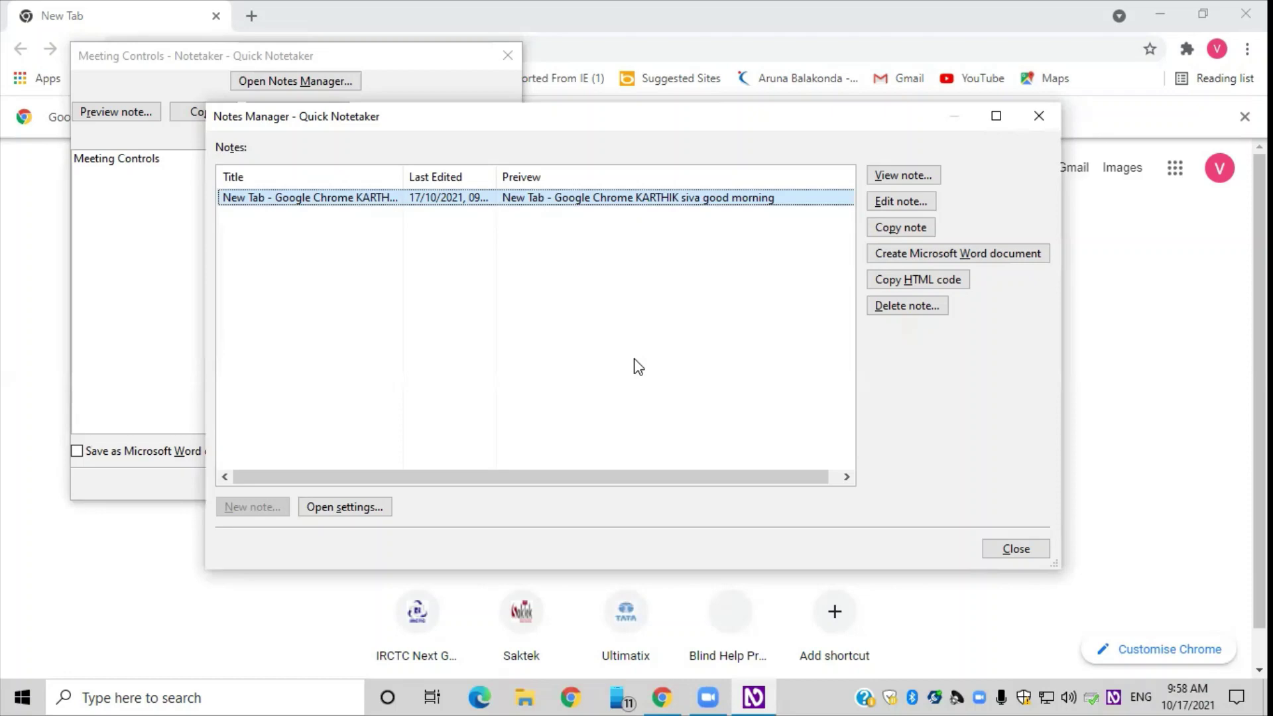
key("Tab")
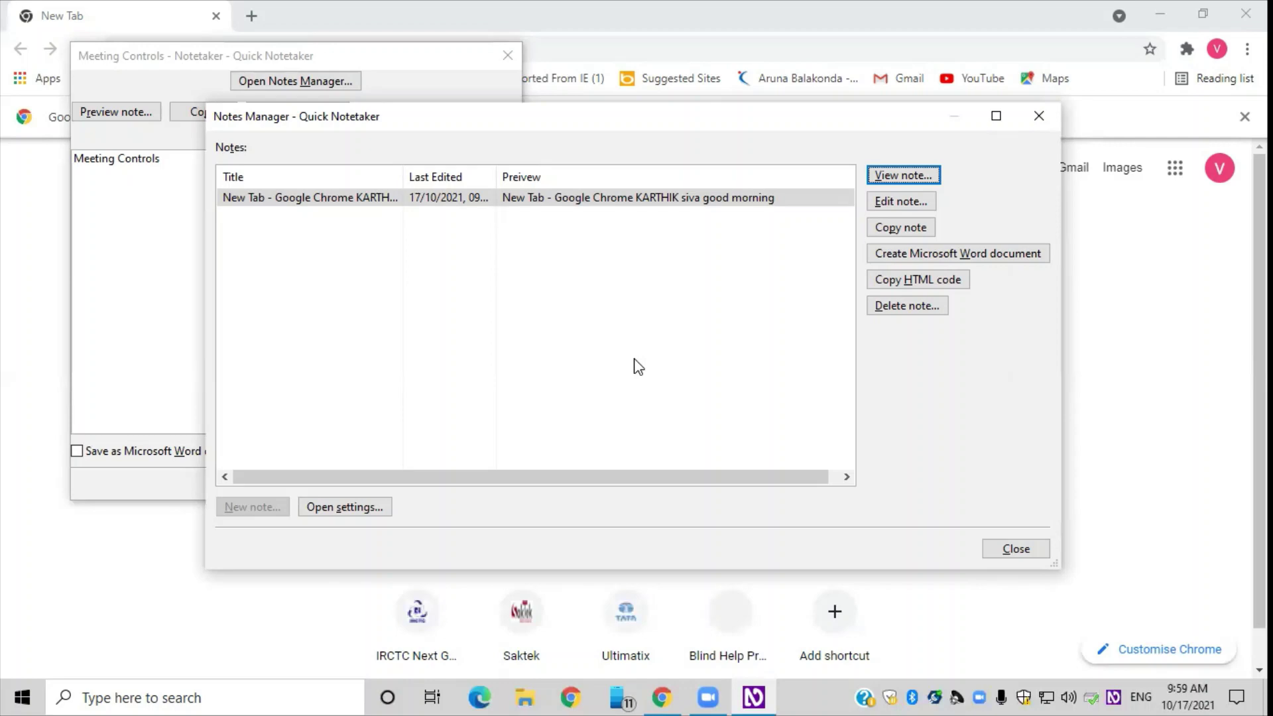
key("Tab")
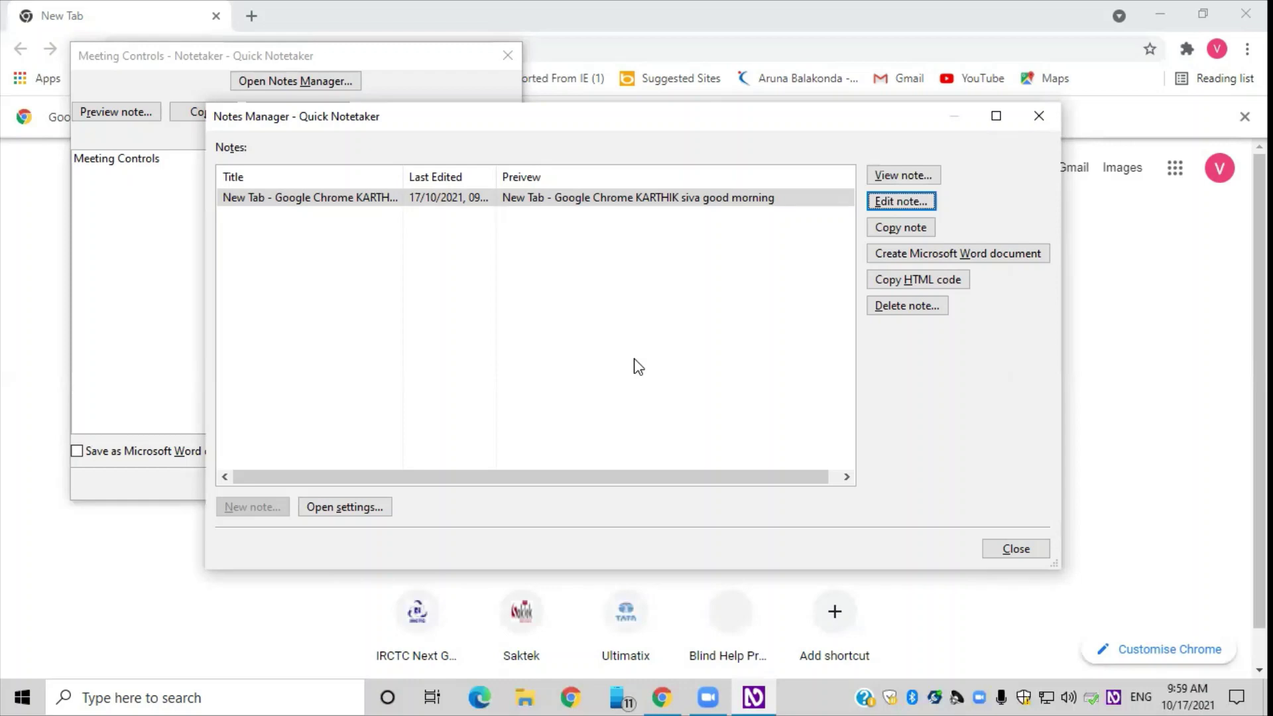
key("Tab")
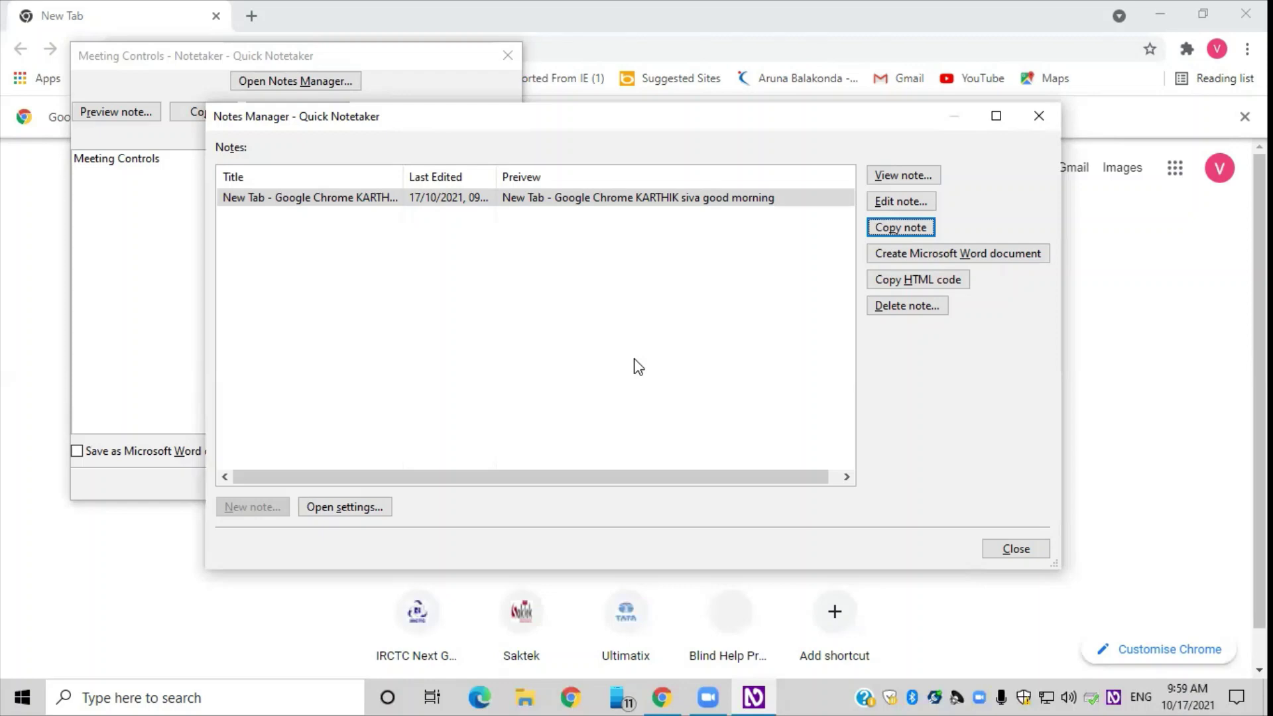
Choose Open settings in Notes Manager to show Quick Notetaker settings, then reach folder browsing
key("Tab")
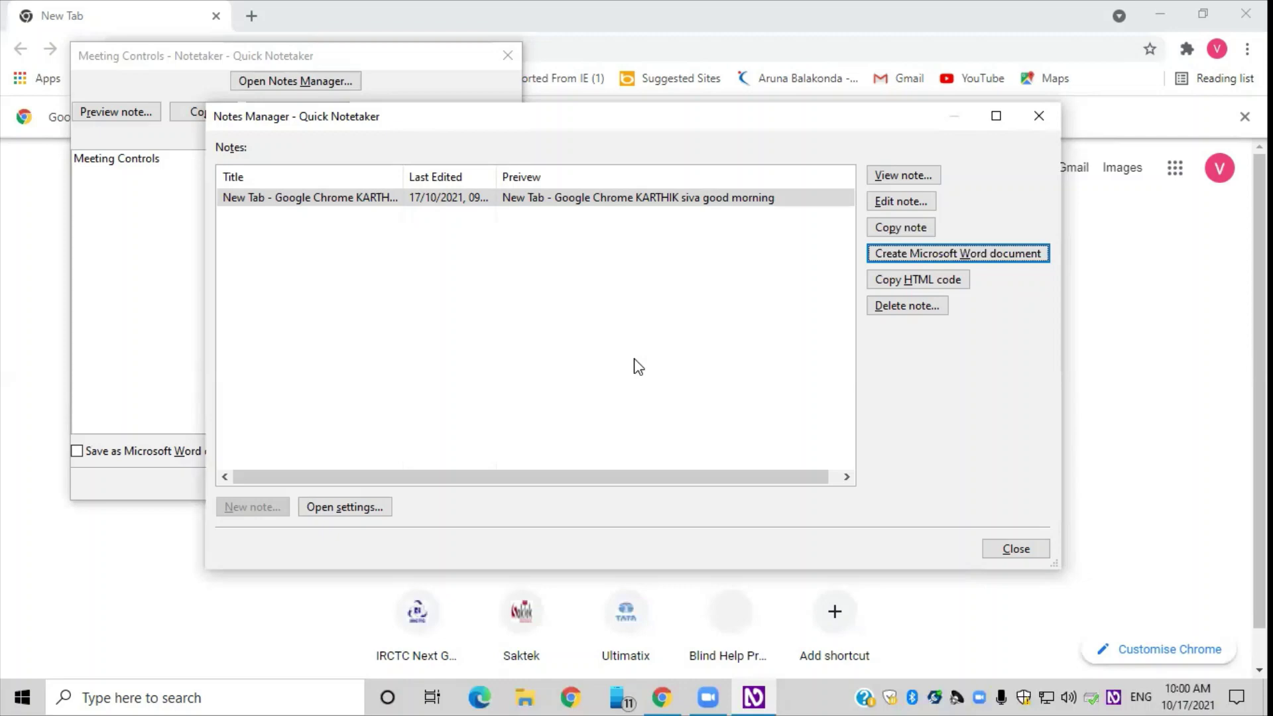
key("Tab")
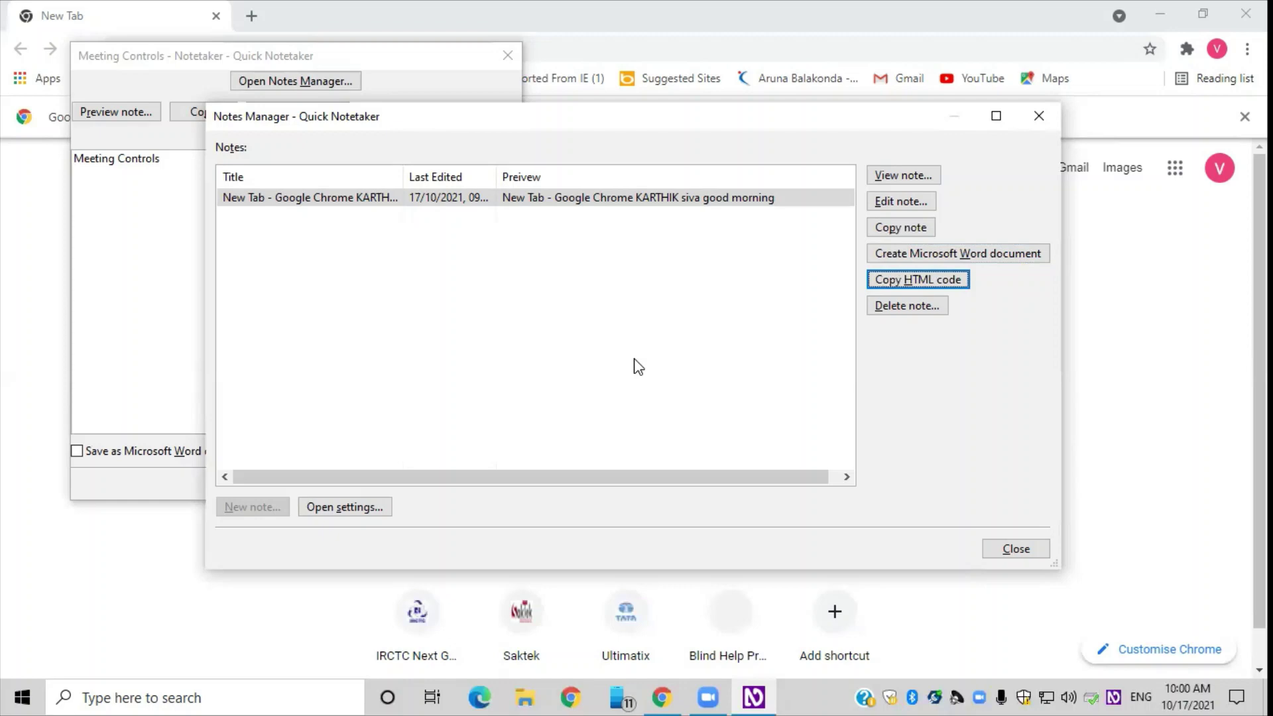
key("Tab")
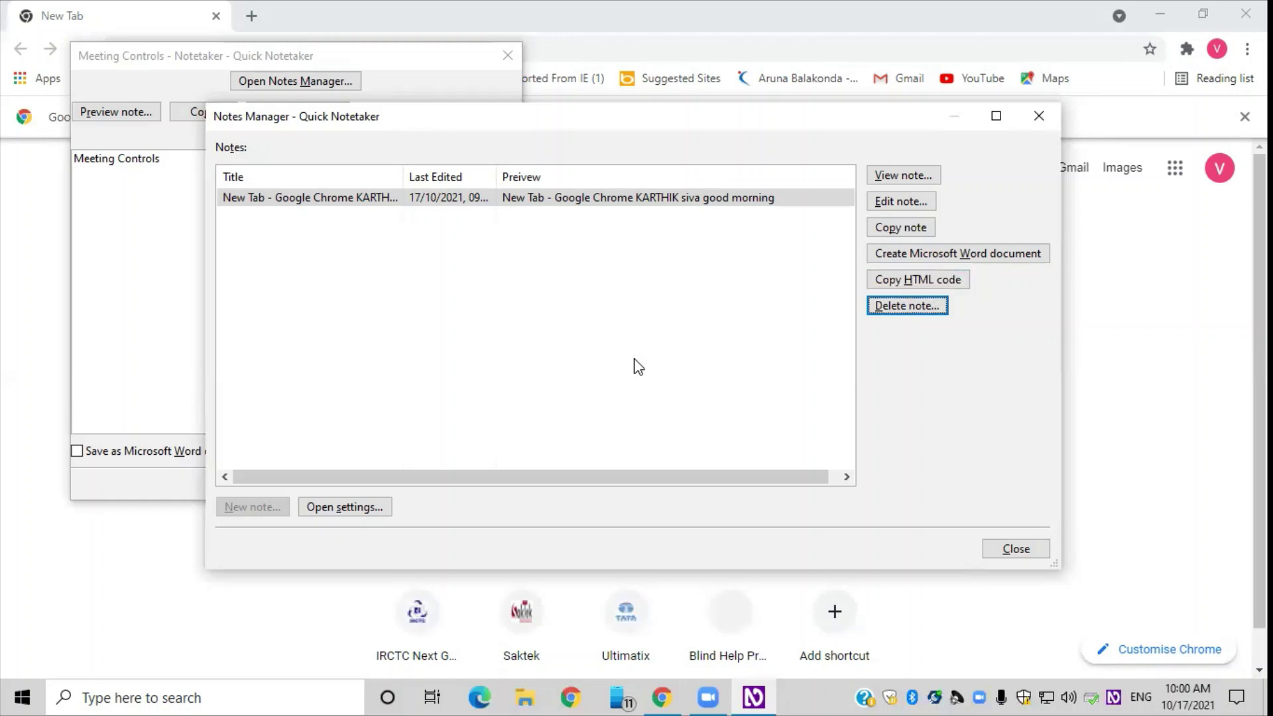
key("Tab")
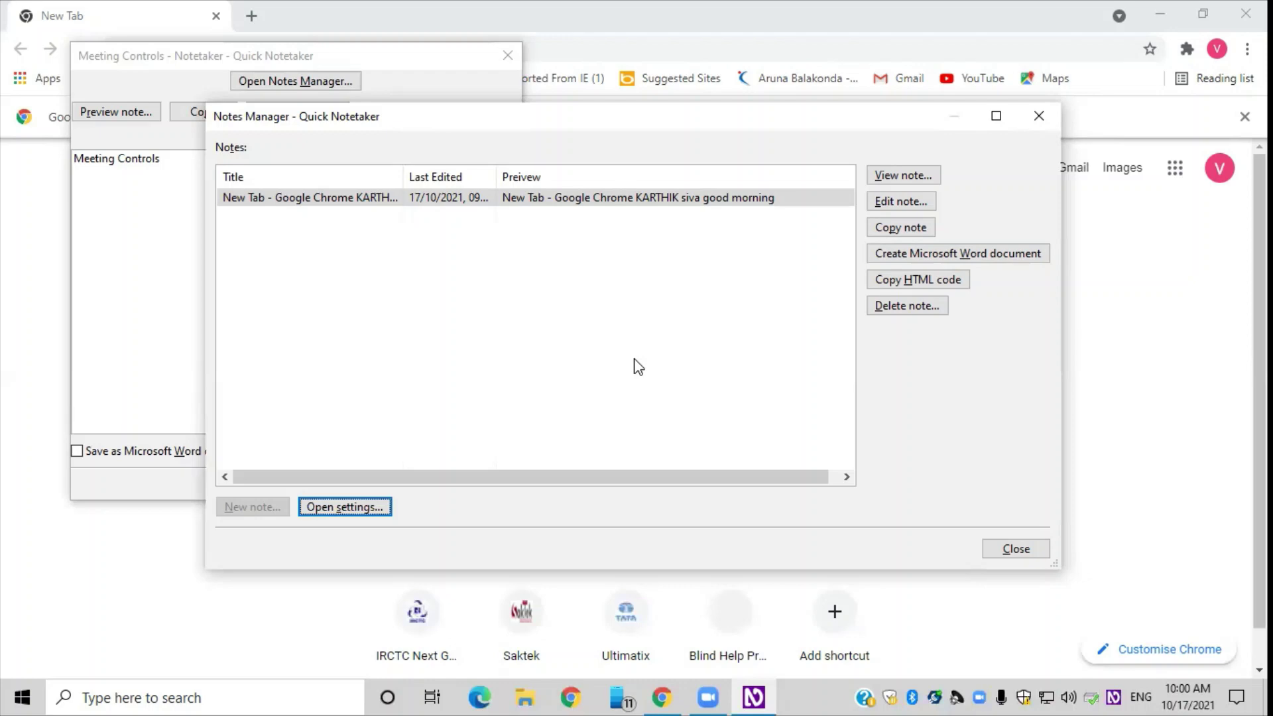
key("Tab")
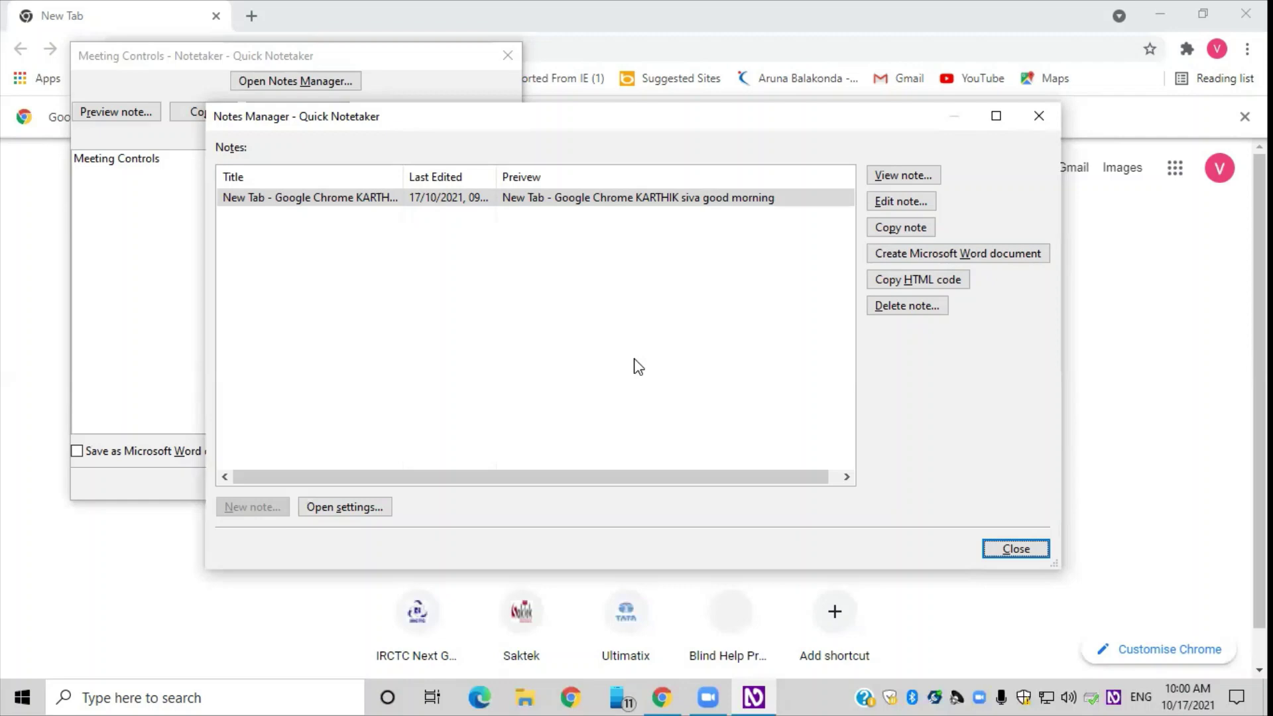
key("shift+Tab")
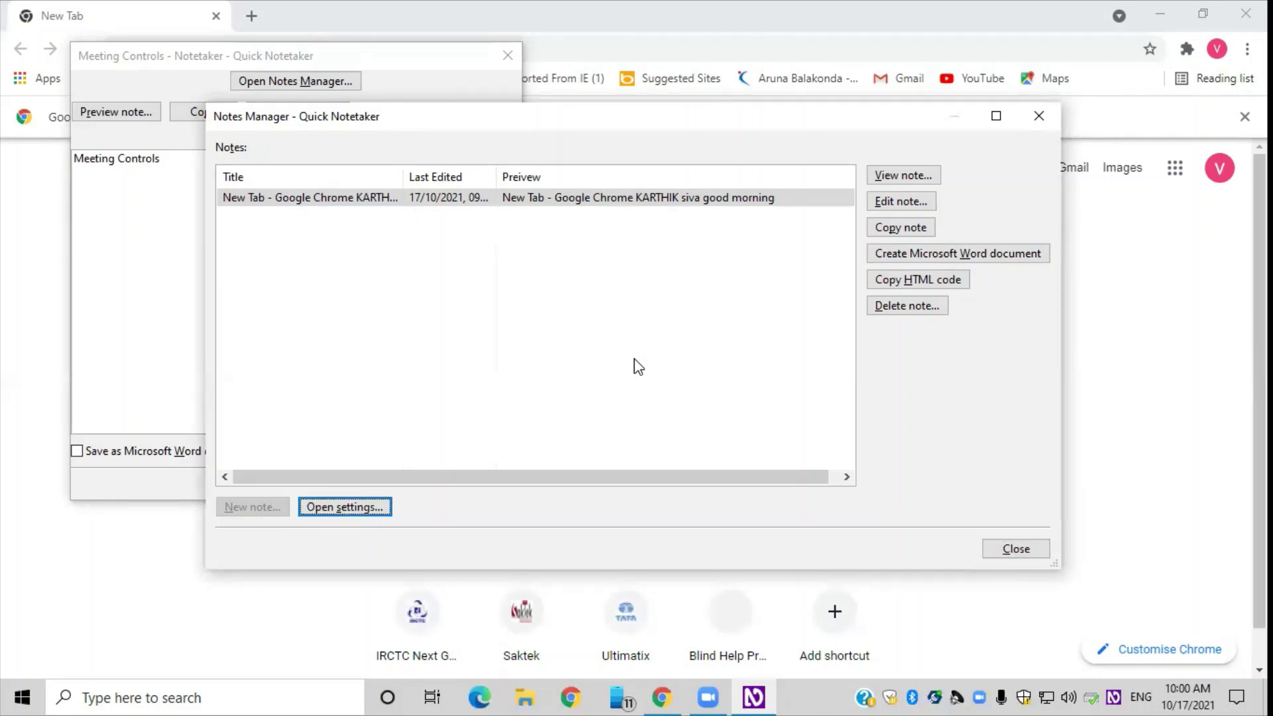
key("Return")
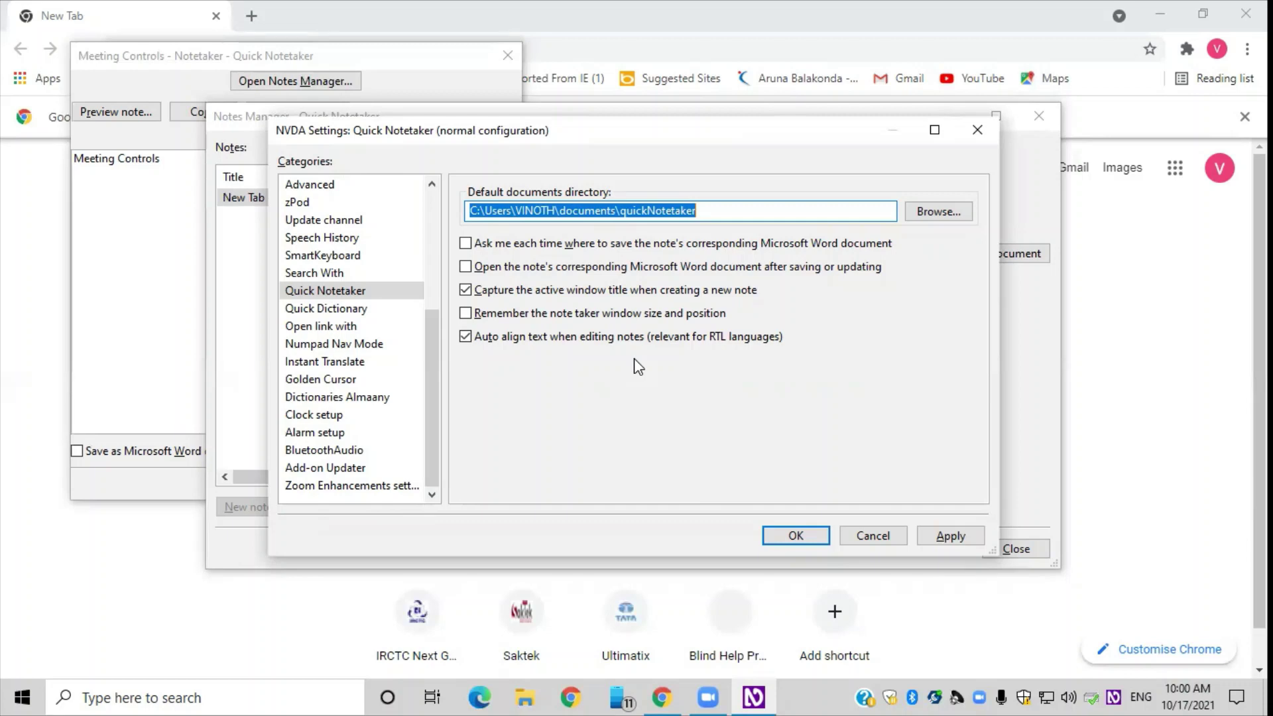
key("Tab")
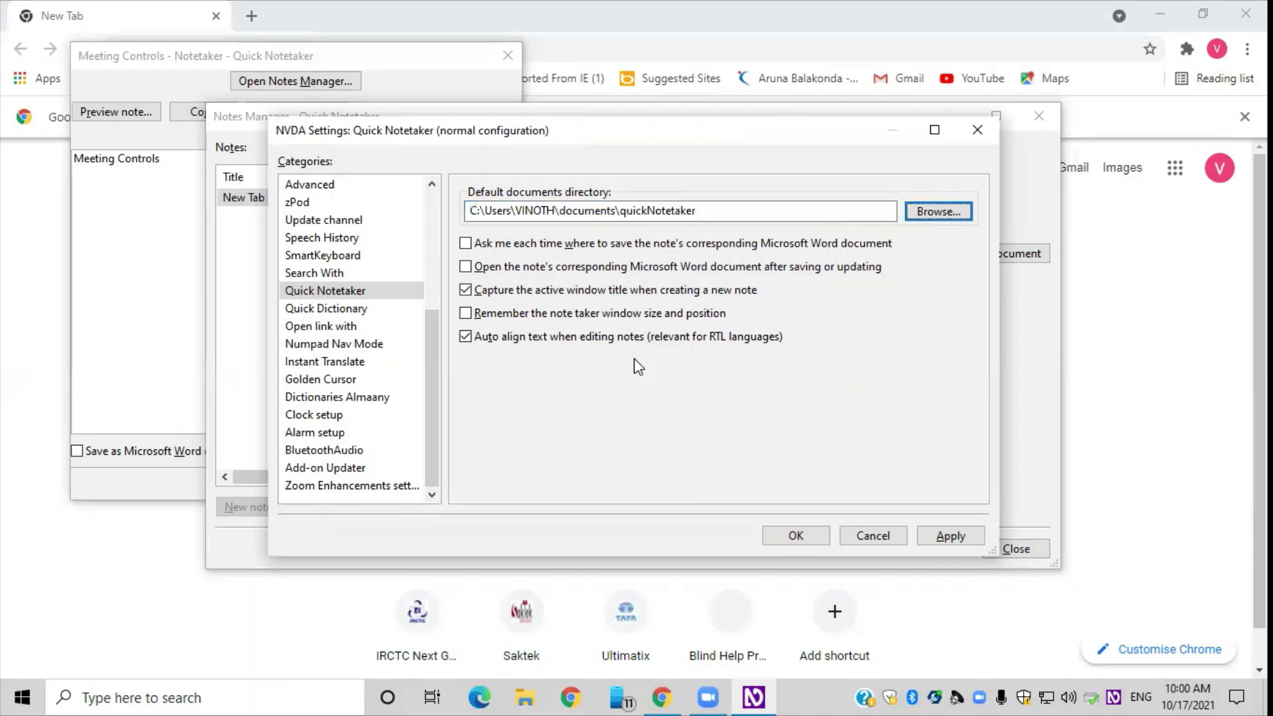